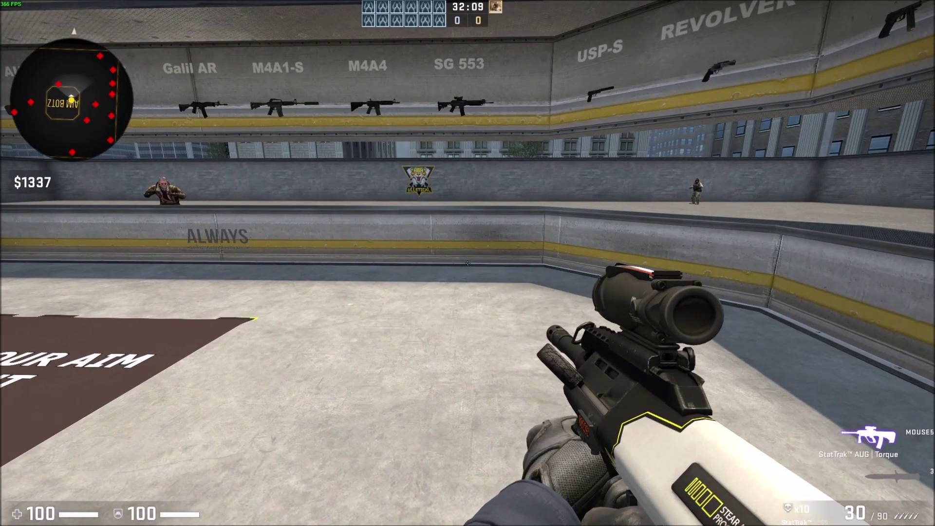
Enter cl_pitchdown 135 in the developer console, then close the console.
key("grave")
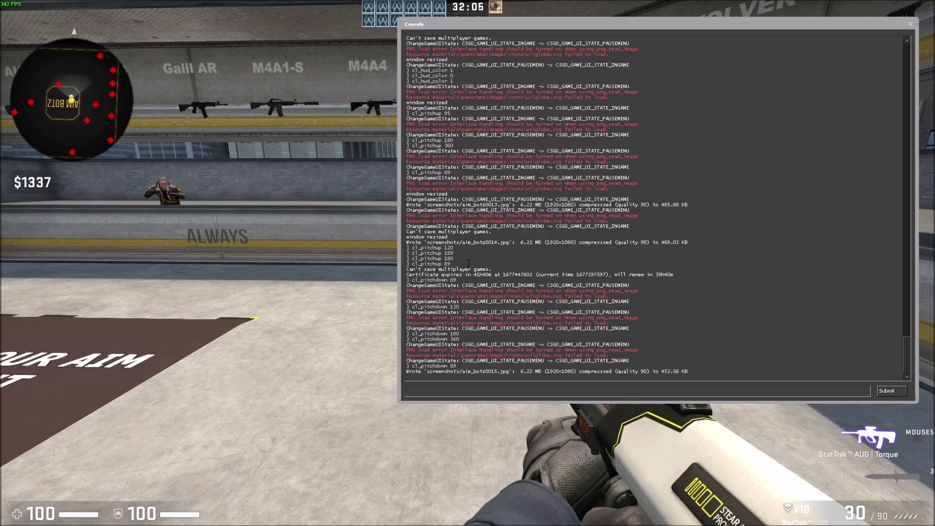
type("cl_pitchdown 89")
key("BackSpace")
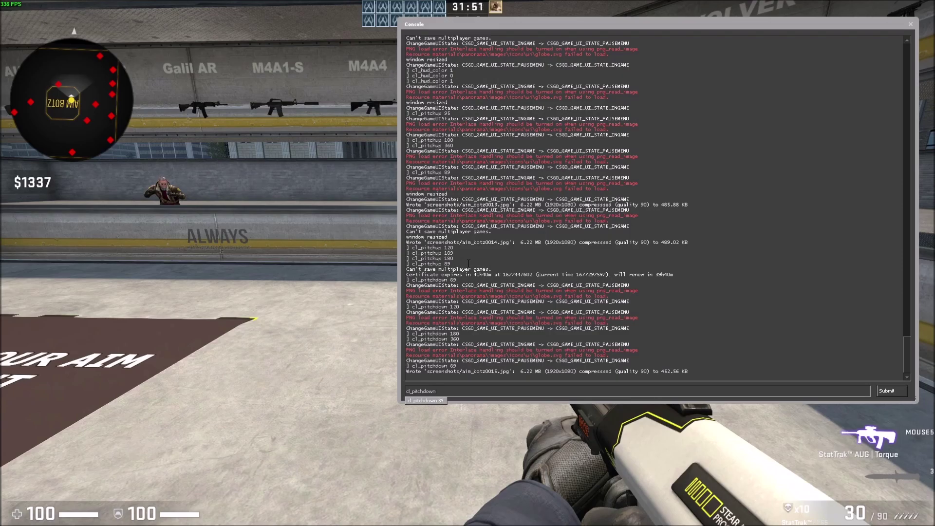
type("1")
type("8")
key("Return")
key("grave")
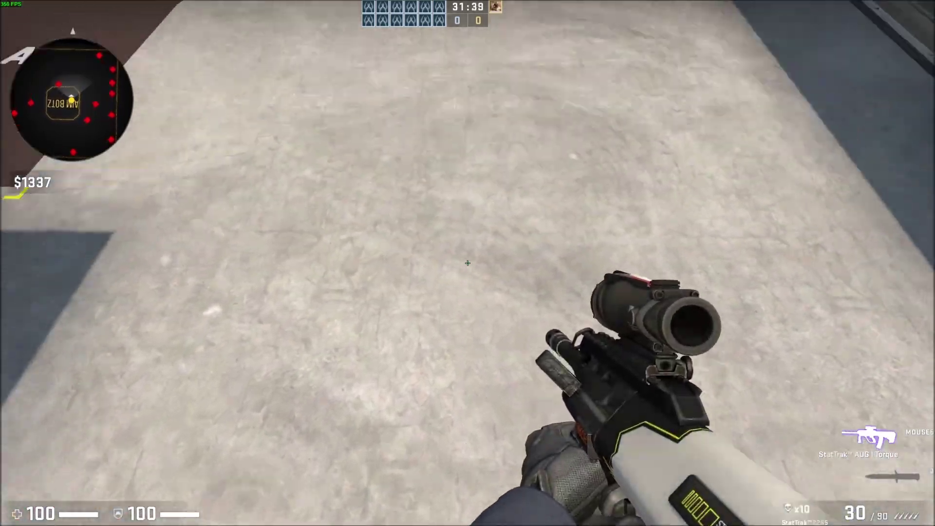
Apply cl_pitchdown 180 through the console, then close it.
key("grave")
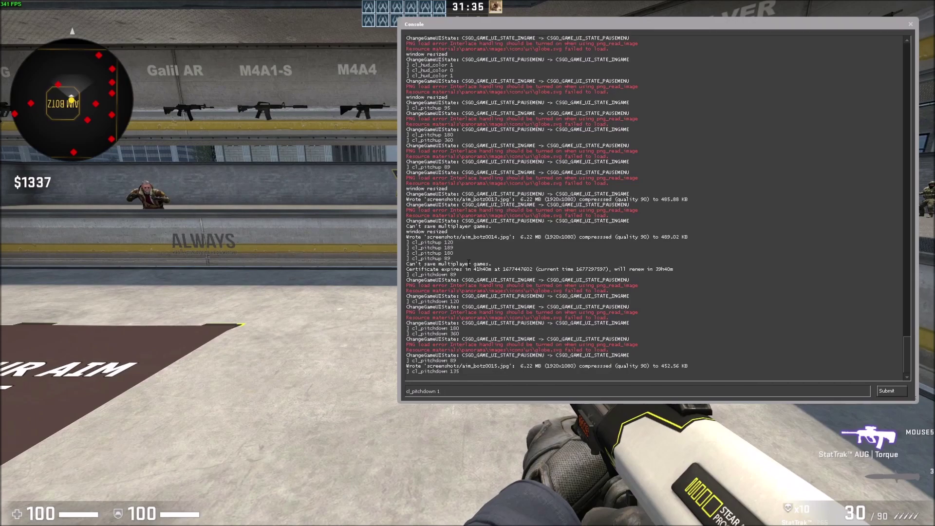
key("grave")
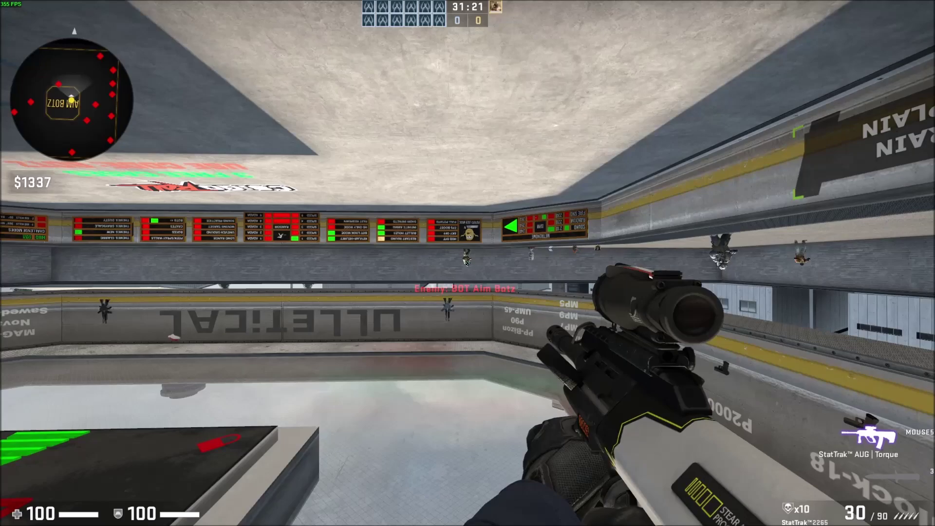
Scope the AUG, shoot two bots with the view upside down, then unscope.
right_click(467, 263)
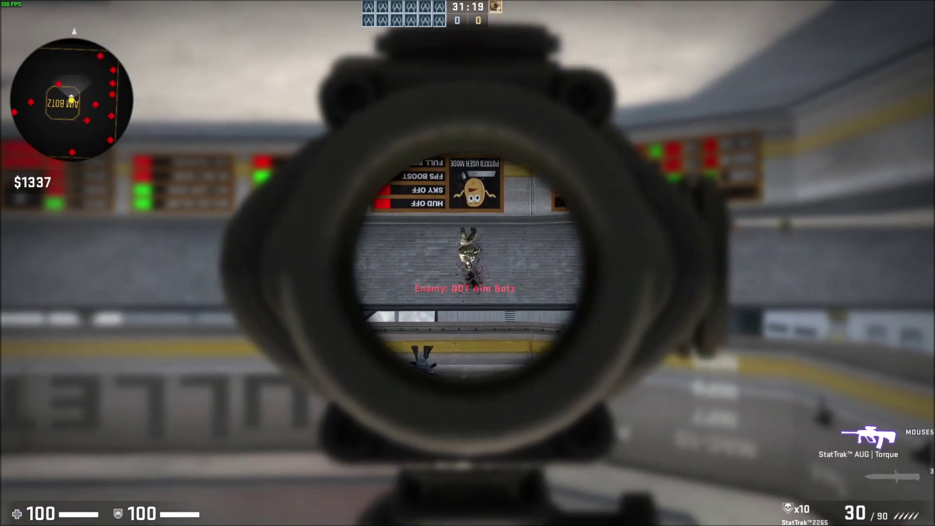
left_click(468, 264)
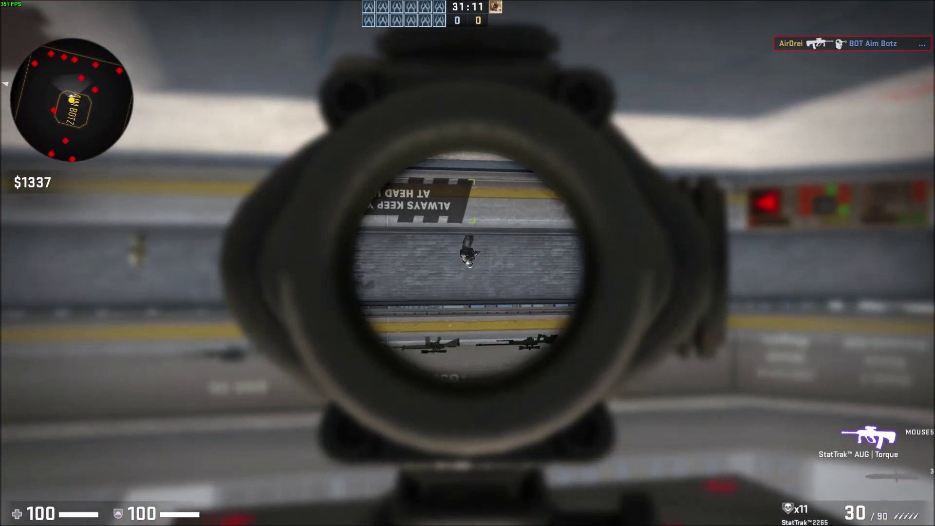
left_click(468, 264)
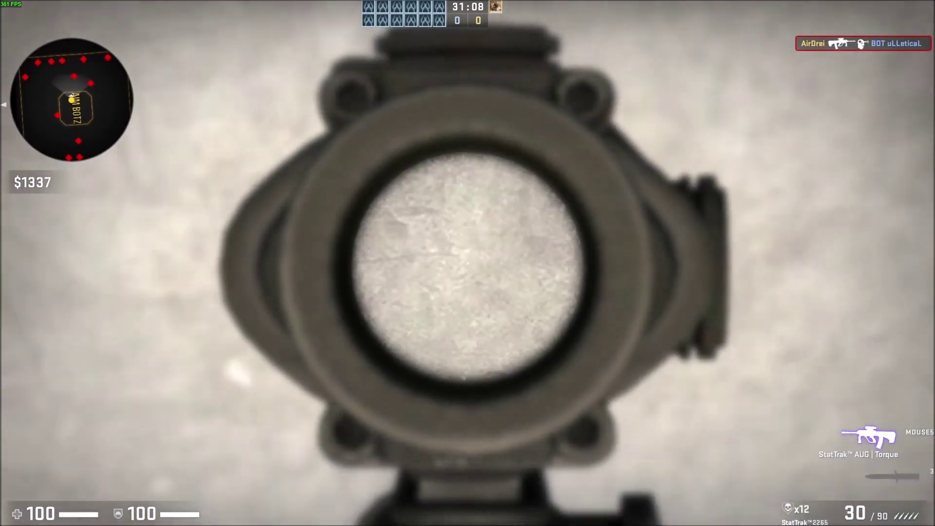
right_click(468, 263)
left_click(468, 263)
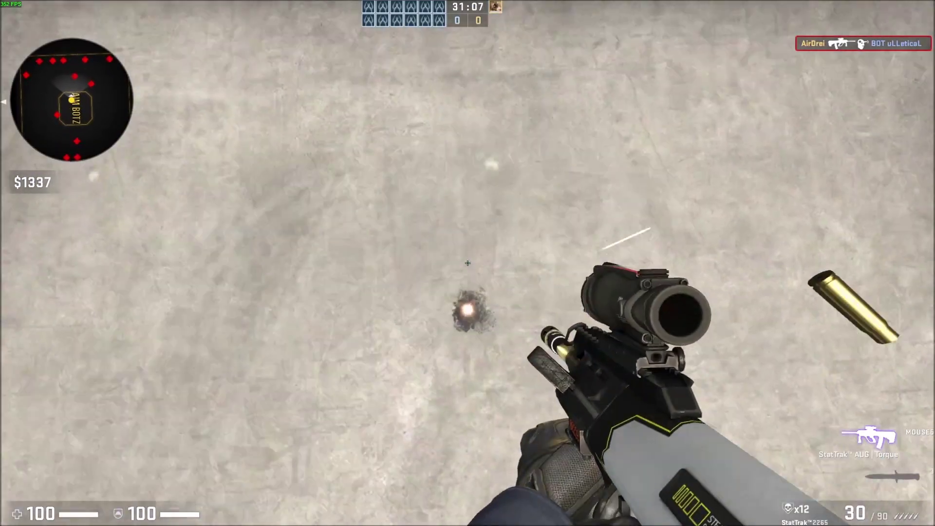
Recall the last console command, change it to cl_pitchdown 89, and close the console.
key("grave")
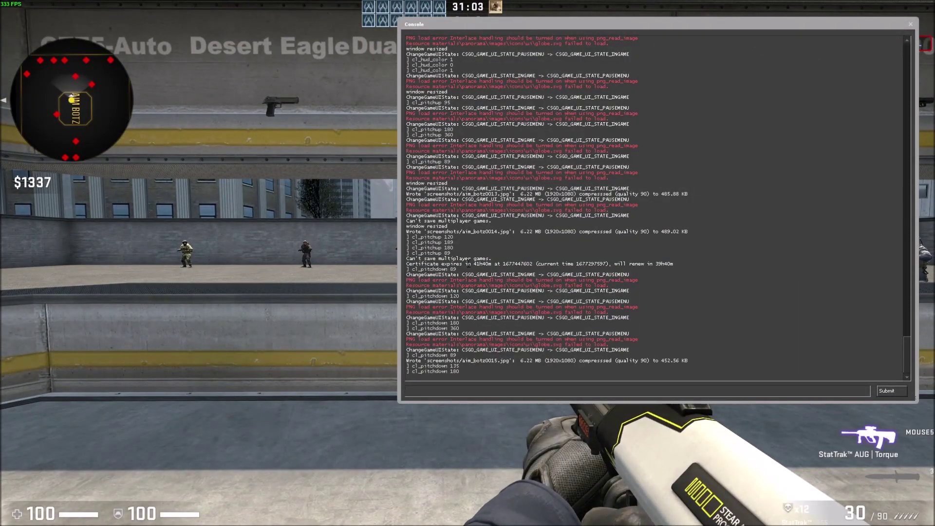
key("Up")
key("BackSpace")
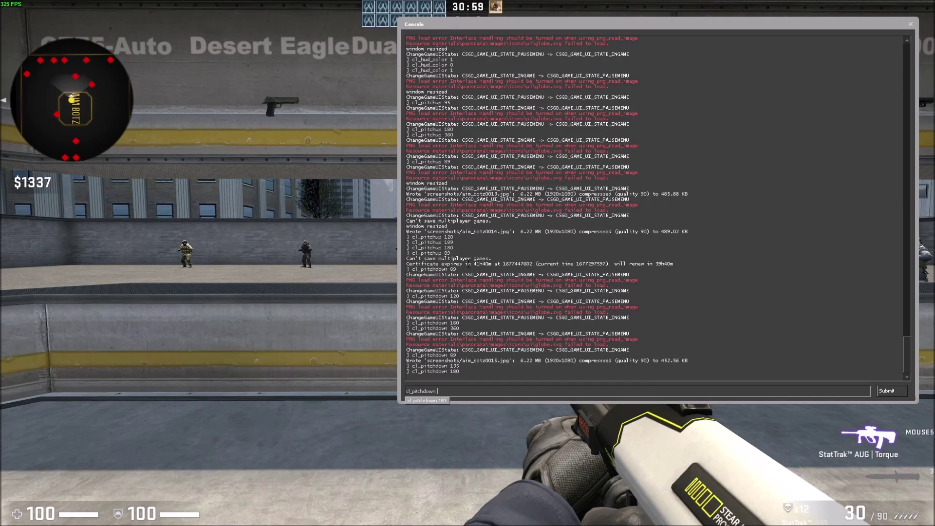
type("89")
key("Return")
key("grave")
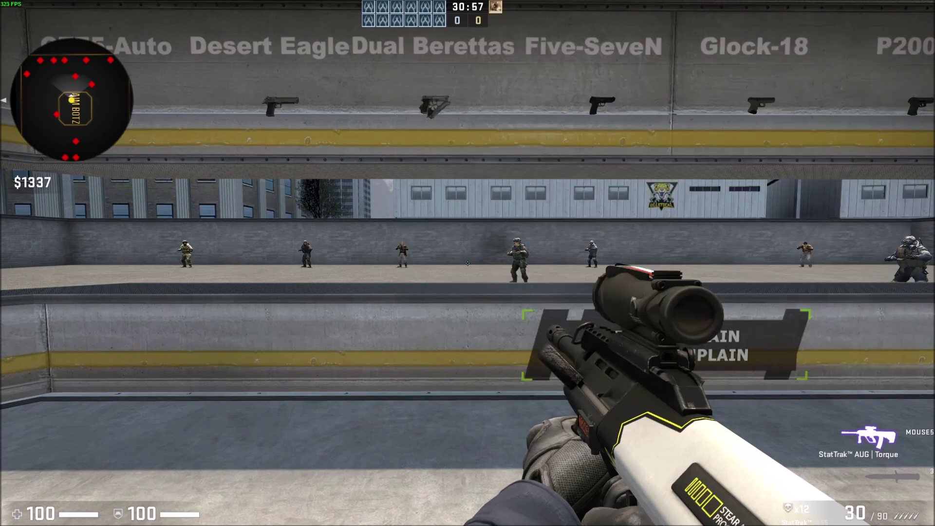